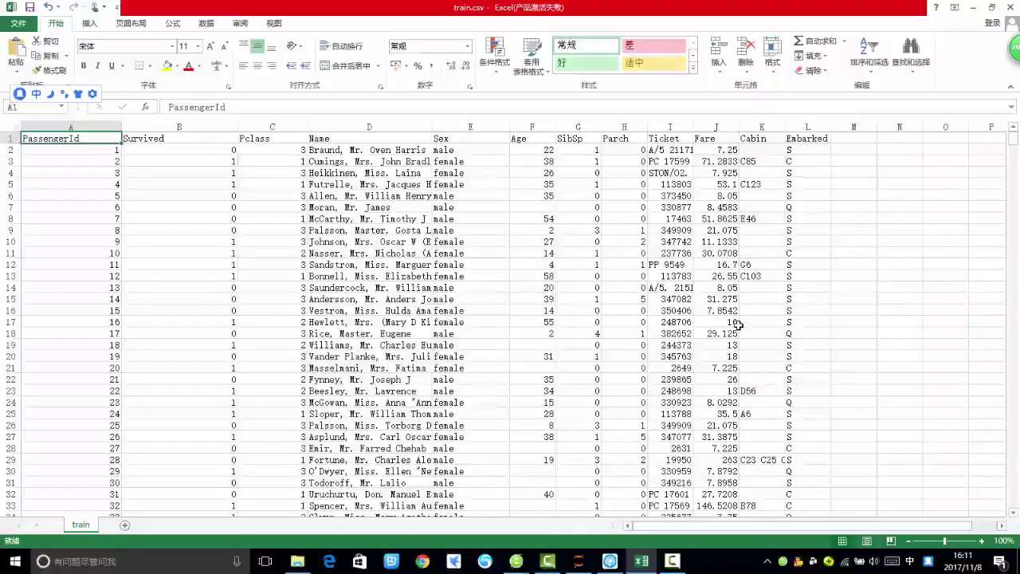
click(677, 565)
click(988, 477)
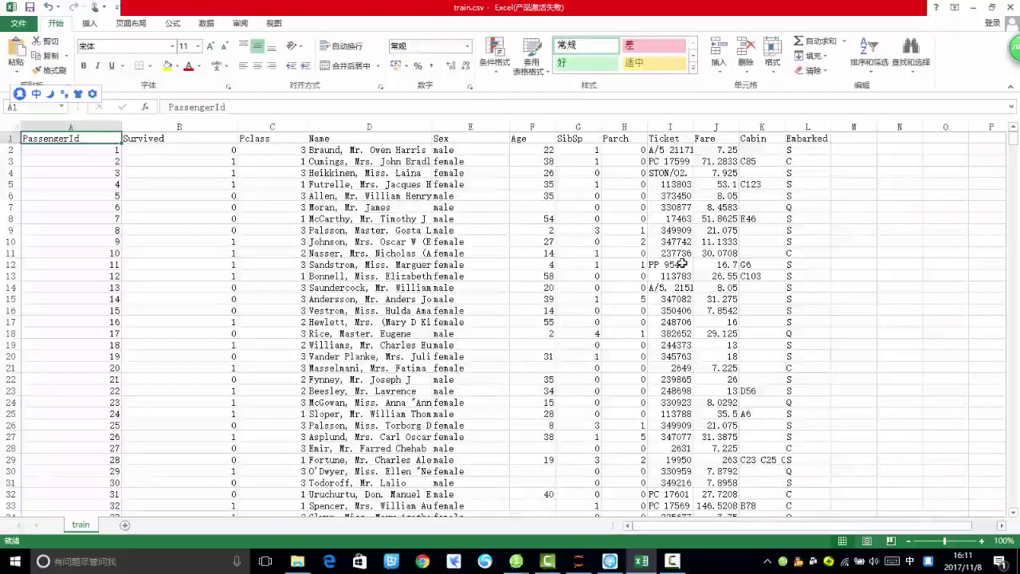
- Examine the PassengerId, Survived and Pclass columns of the train sheet one after another
click(71, 127)
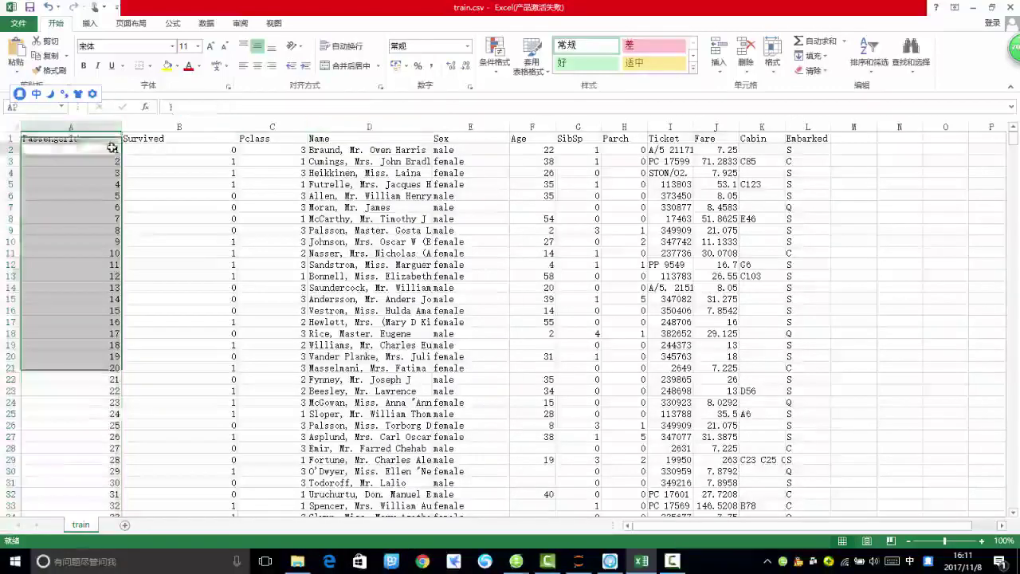
click(112, 172)
click(104, 265)
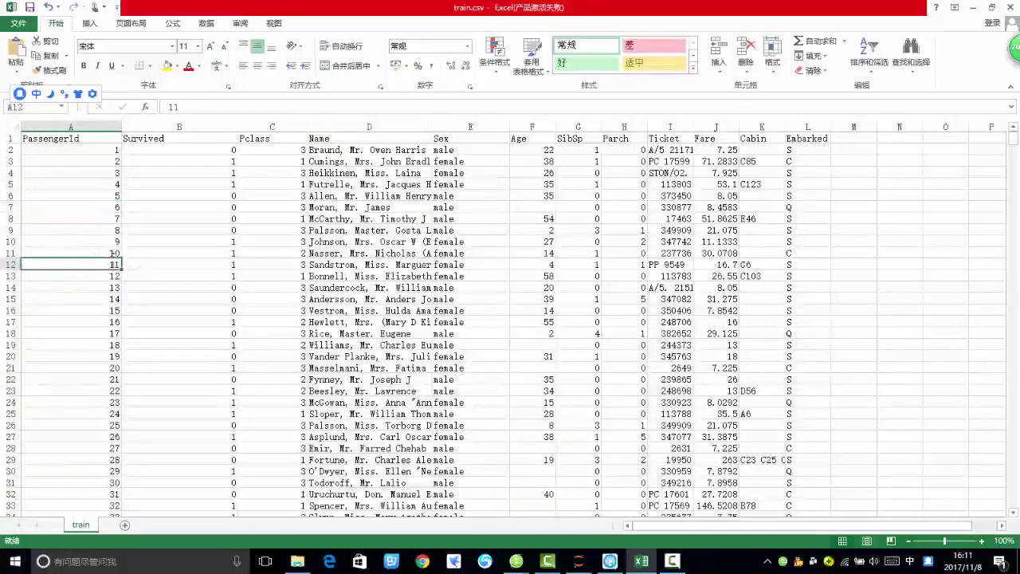
mouse_move(1015, 137)
mouse_down()
mouse_move(1009, 502)
mouse_move(1016, 139)
mouse_up()
scroll(133, 399, down, 3)
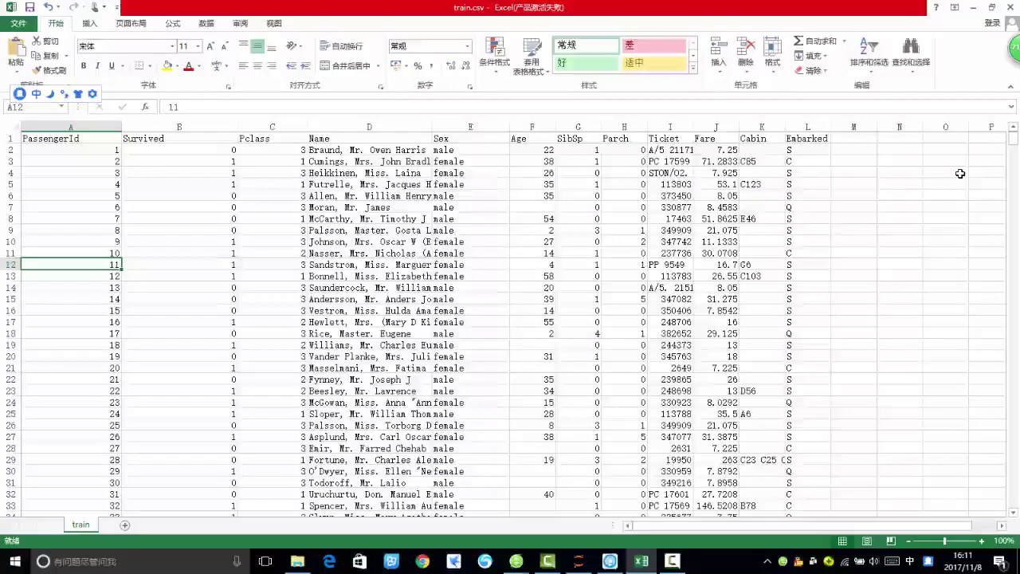
click(163, 128)
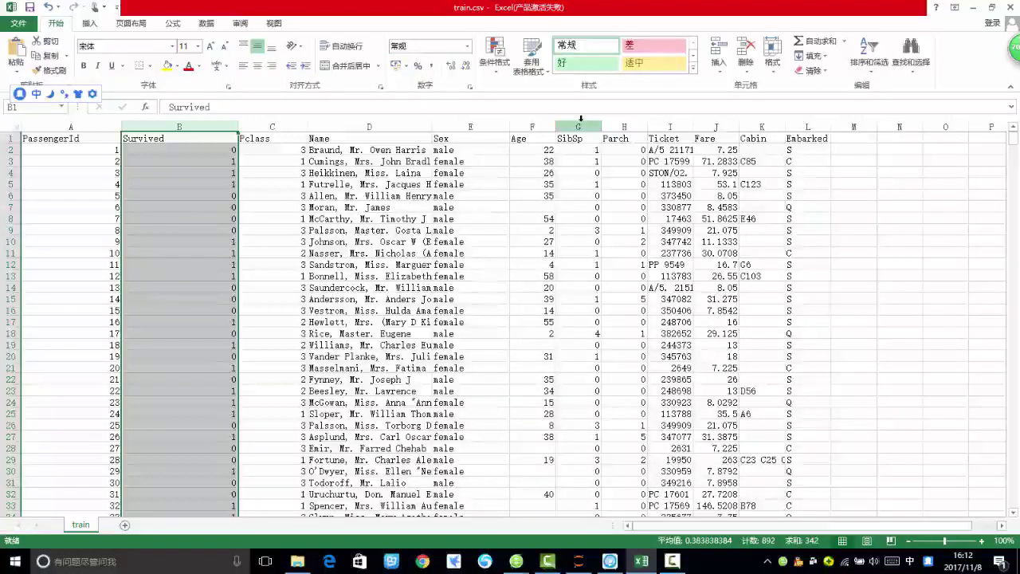
click(248, 124)
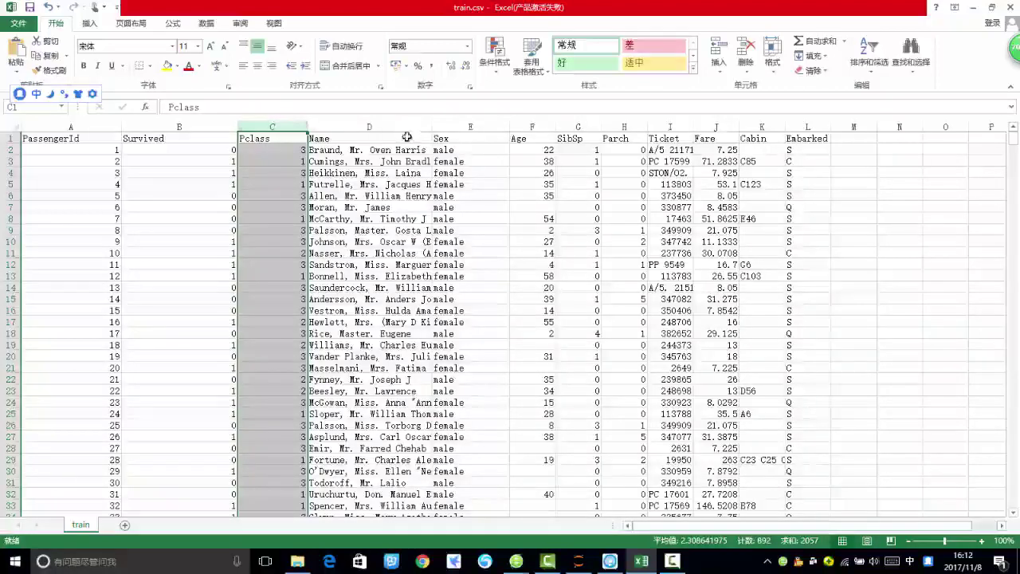
- Widen the Name column to read the full passenger names and narrow it again
click(371, 121)
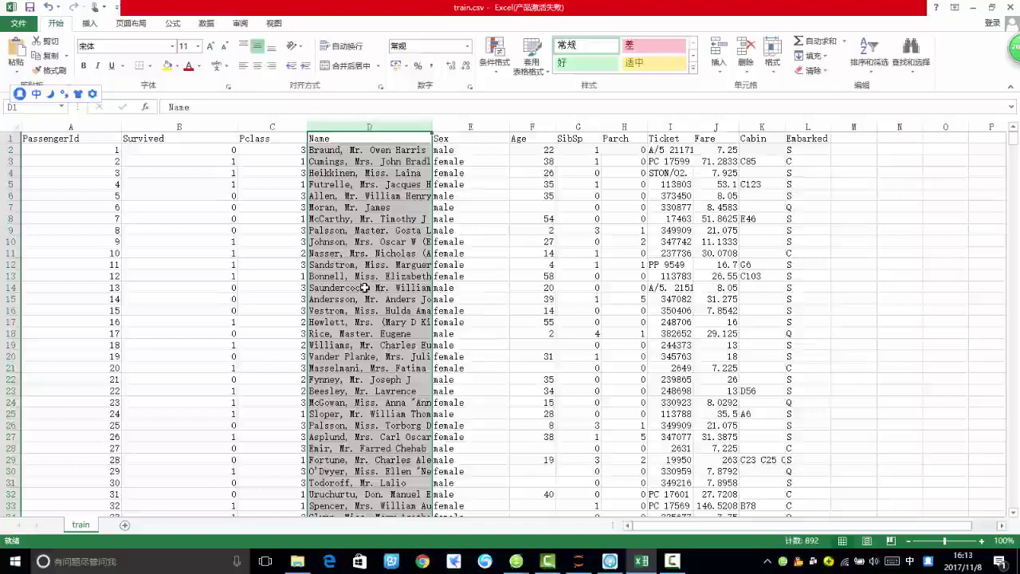
drag(433, 130, 485, 130)
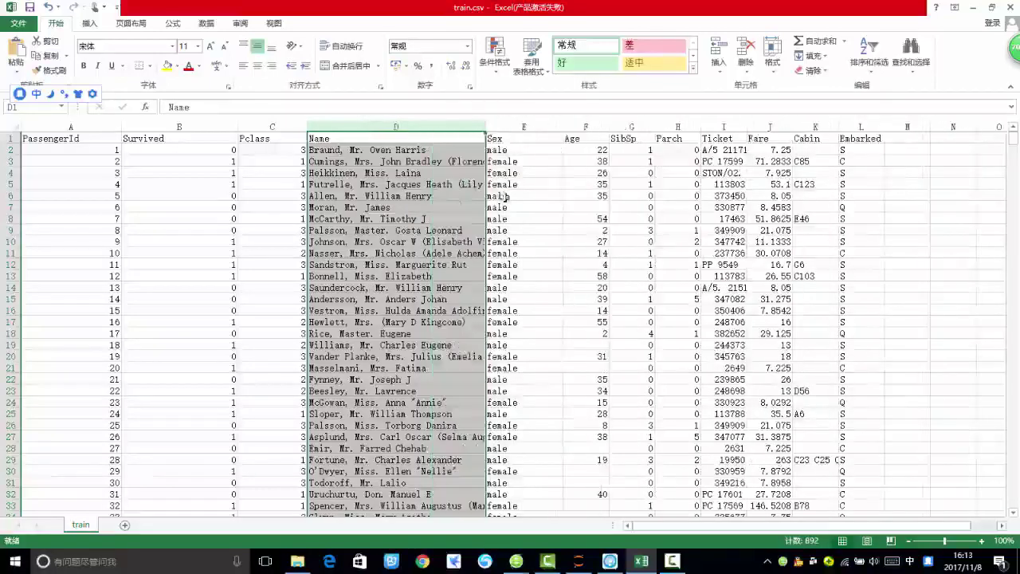
click(437, 183)
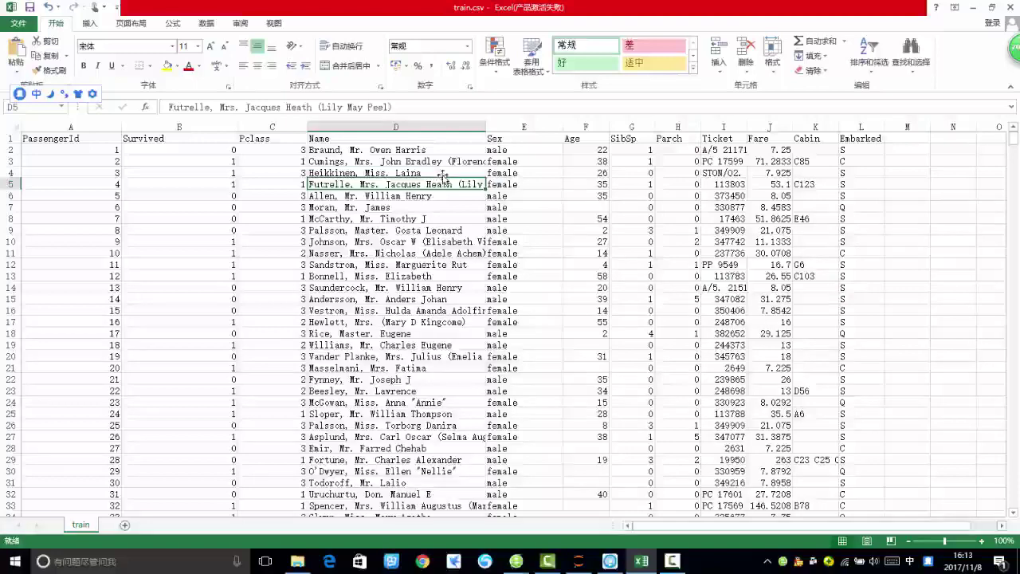
drag(486, 126, 439, 126)
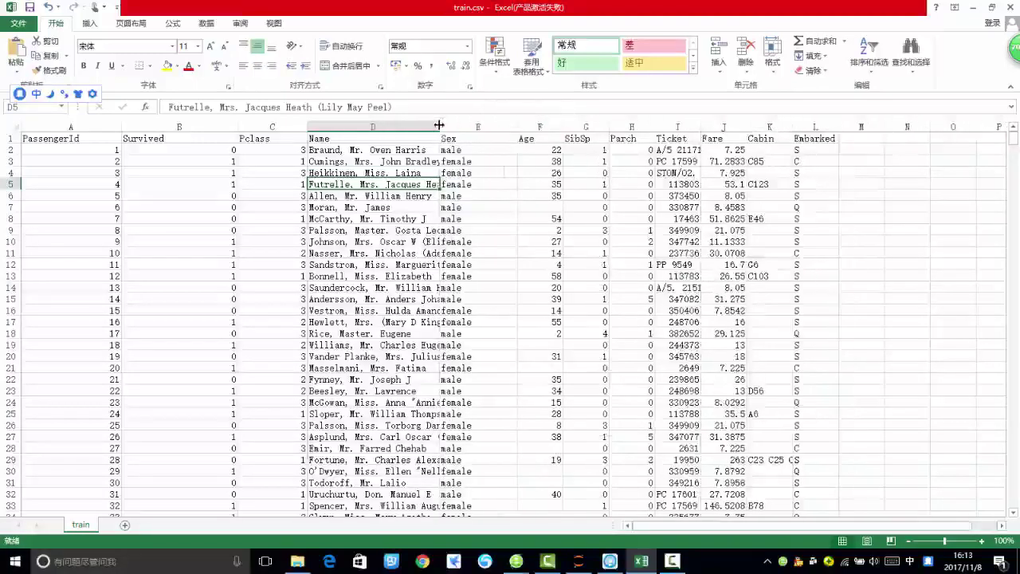
- Examine the male and female entries in the Sex column and the blank cell F7 in the Age column
click(453, 126)
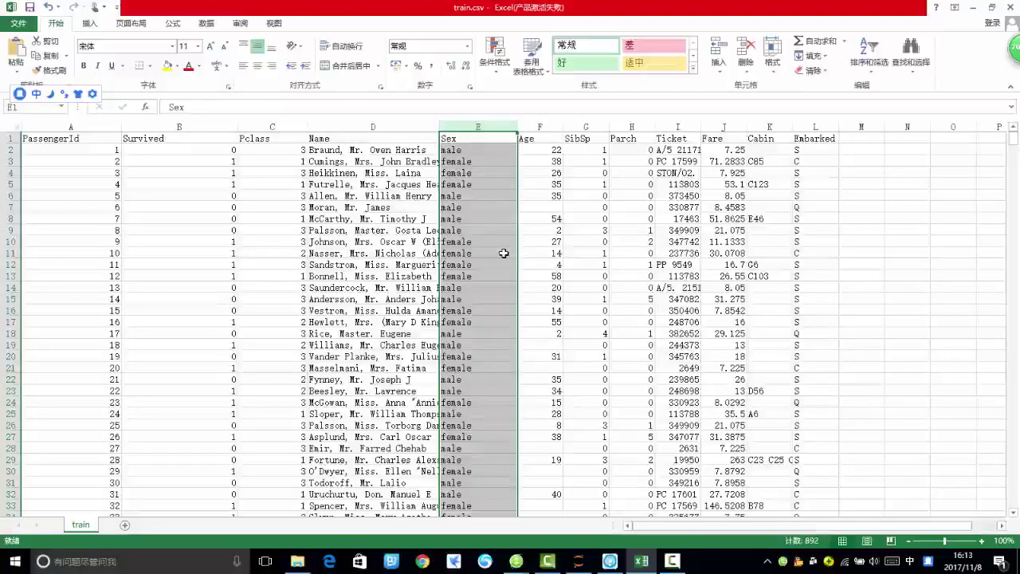
click(504, 253)
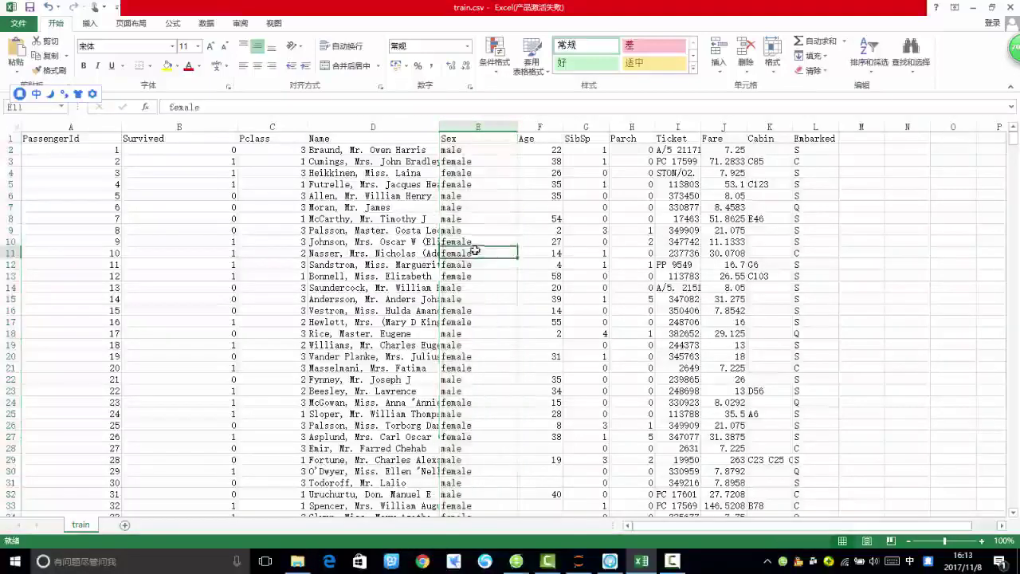
click(473, 220)
scroll(463, 255, down, 10)
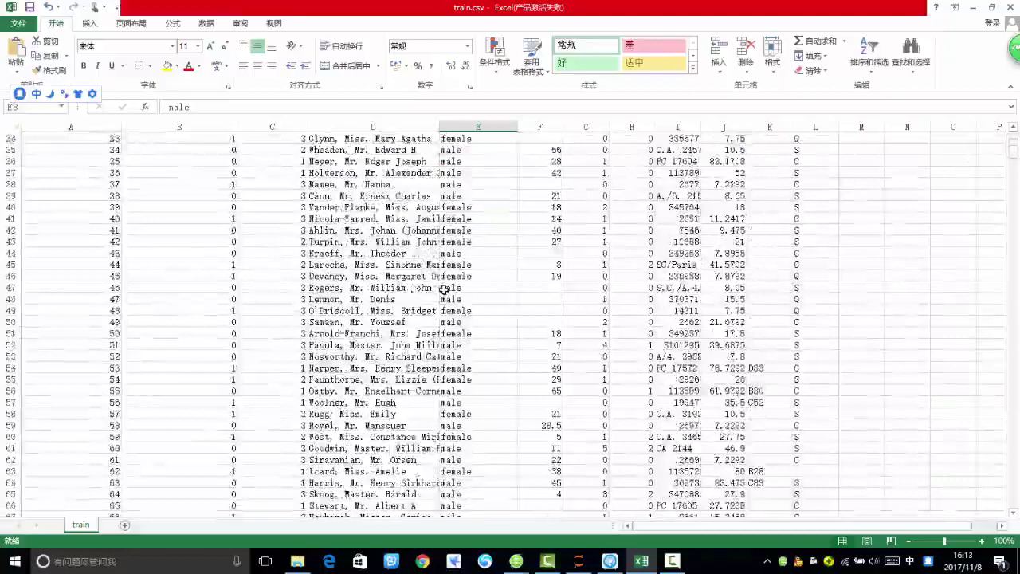
scroll(444, 289, up, 10)
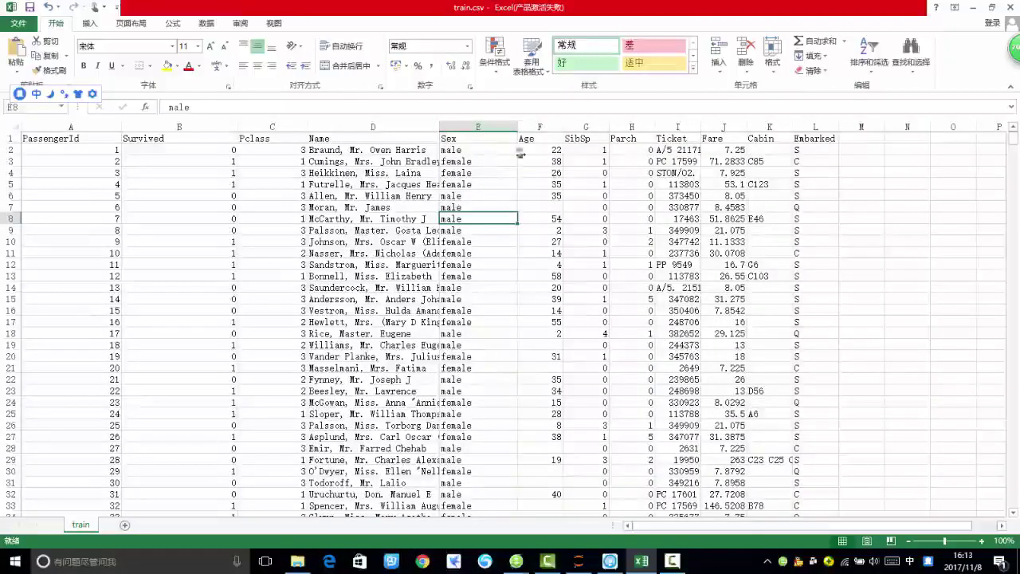
click(546, 128)
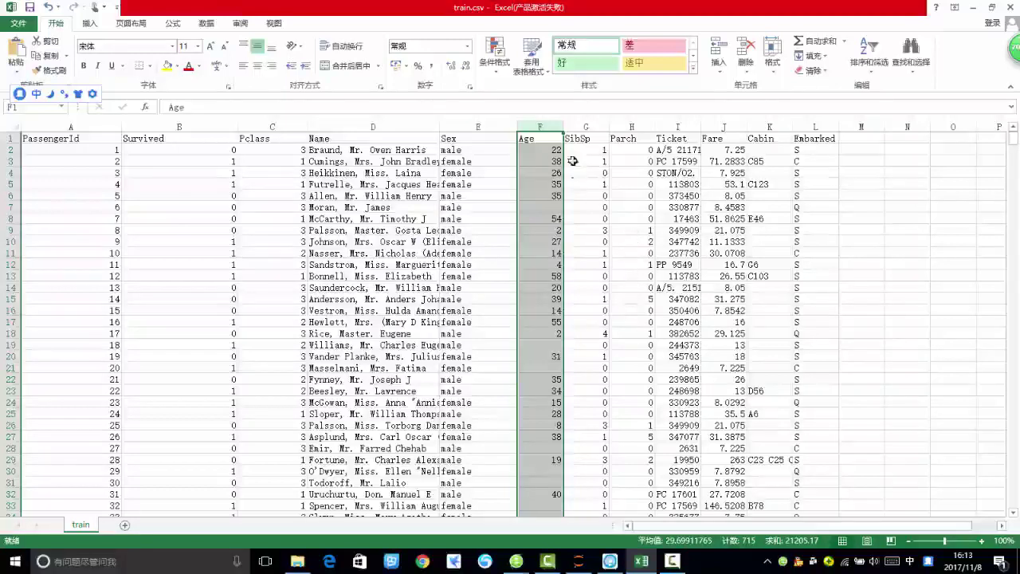
click(553, 206)
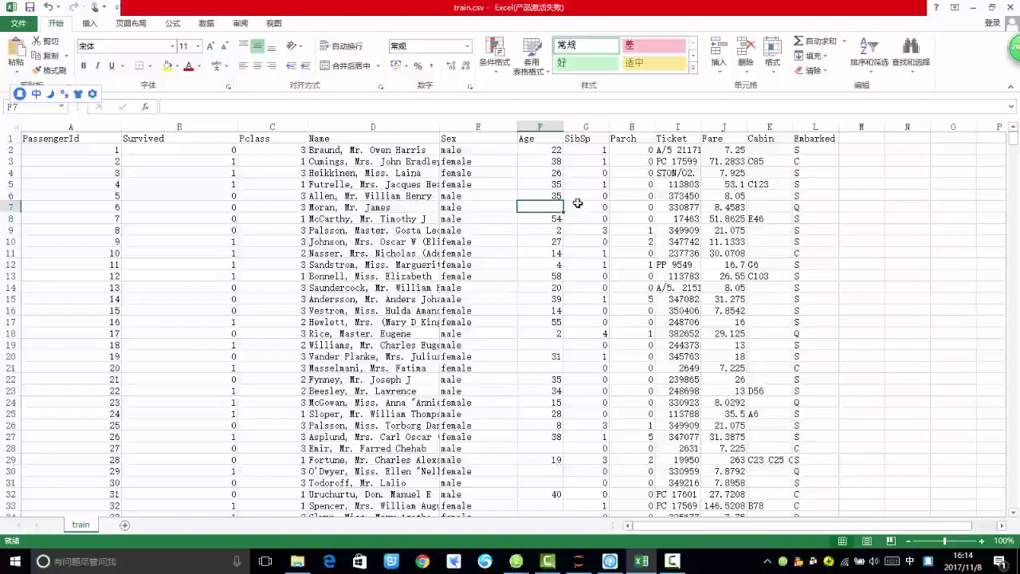
- Compare the SibSp and Parch columns by selecting each in turn
click(587, 126)
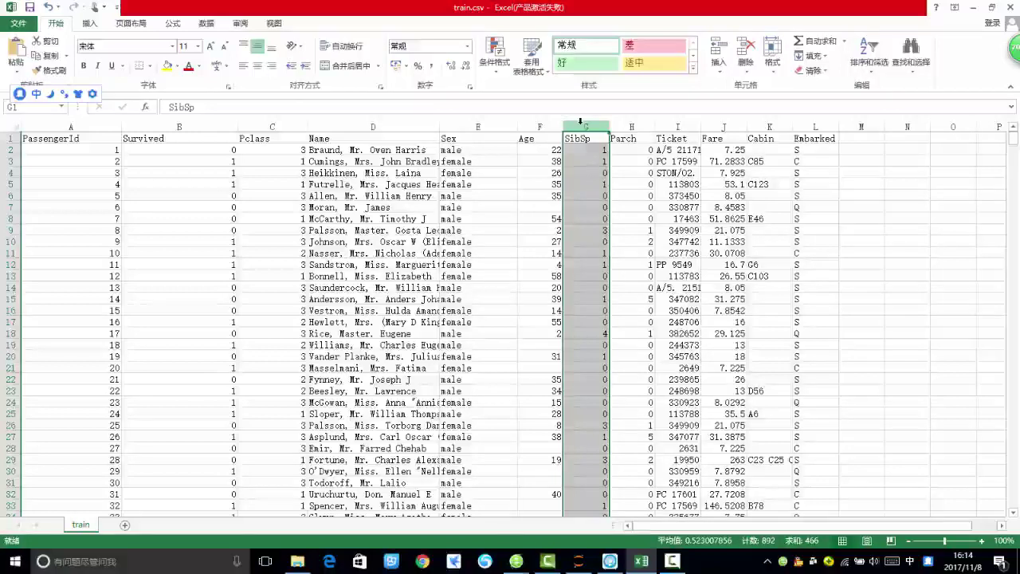
click(631, 126)
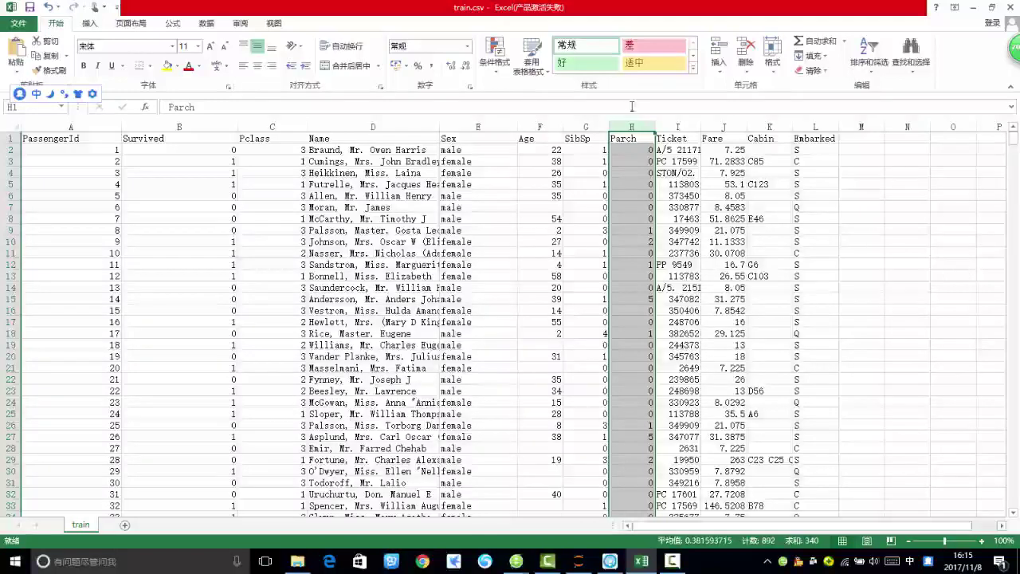
click(589, 128)
click(632, 128)
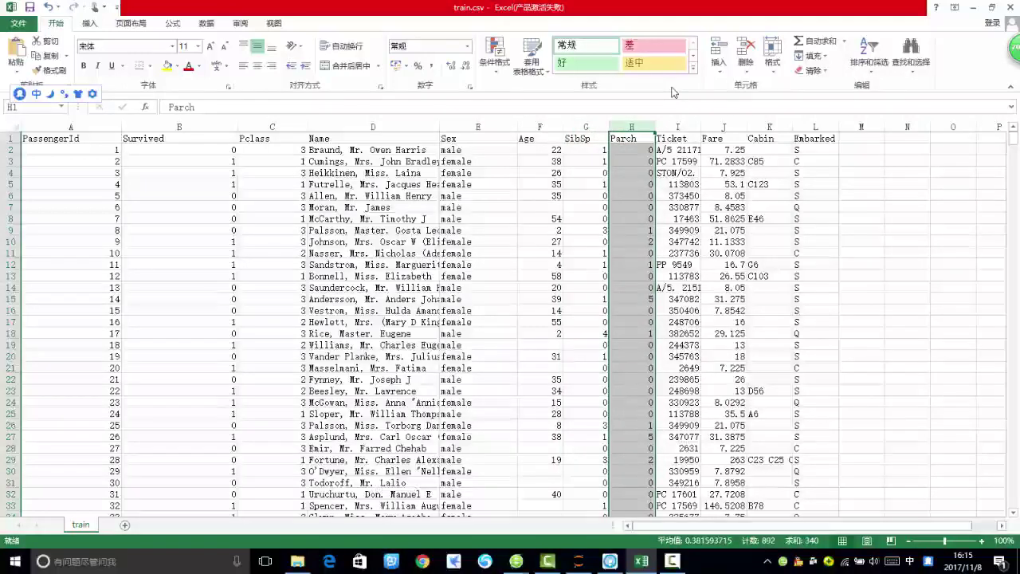
click(589, 128)
click(625, 118)
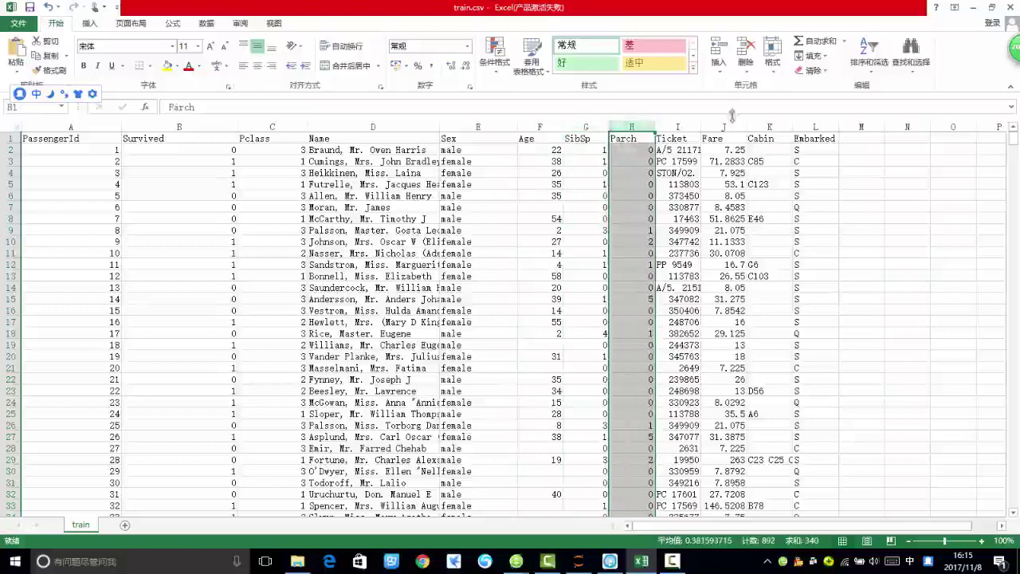
- Autofit the Ticket column to read its full values and narrow it again
double_click(701, 127)
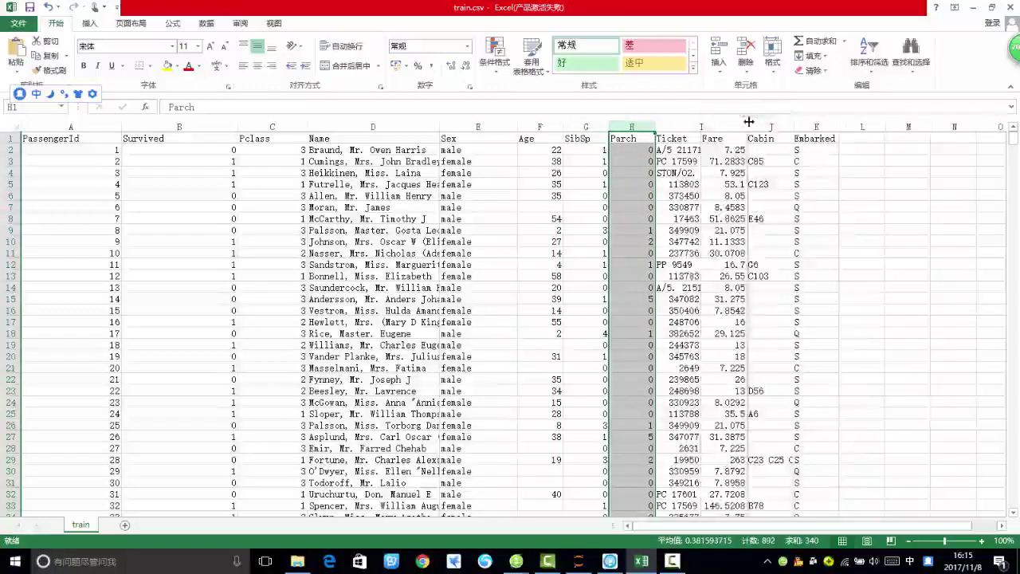
click(703, 128)
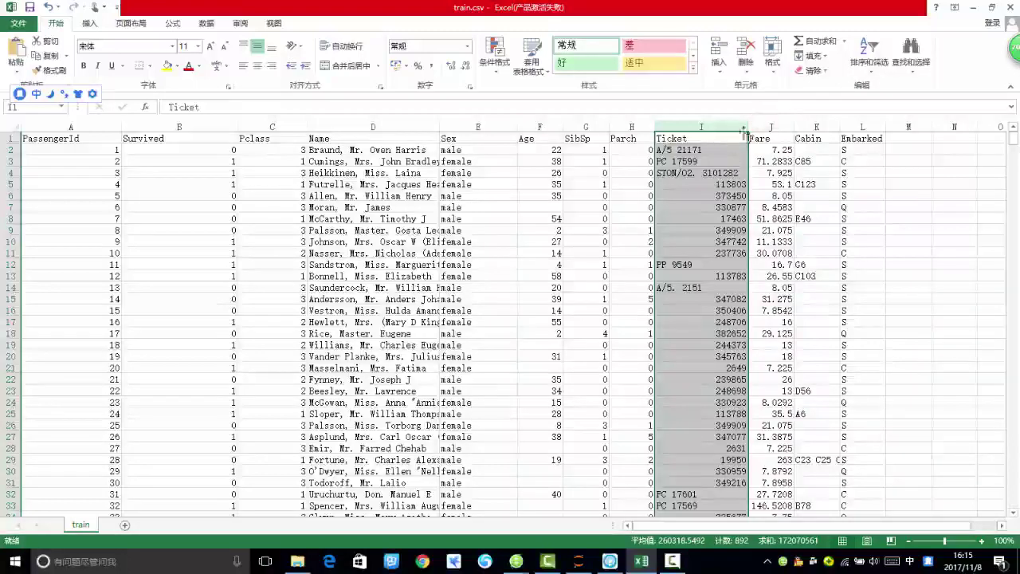
drag(732, 128, 680, 263)
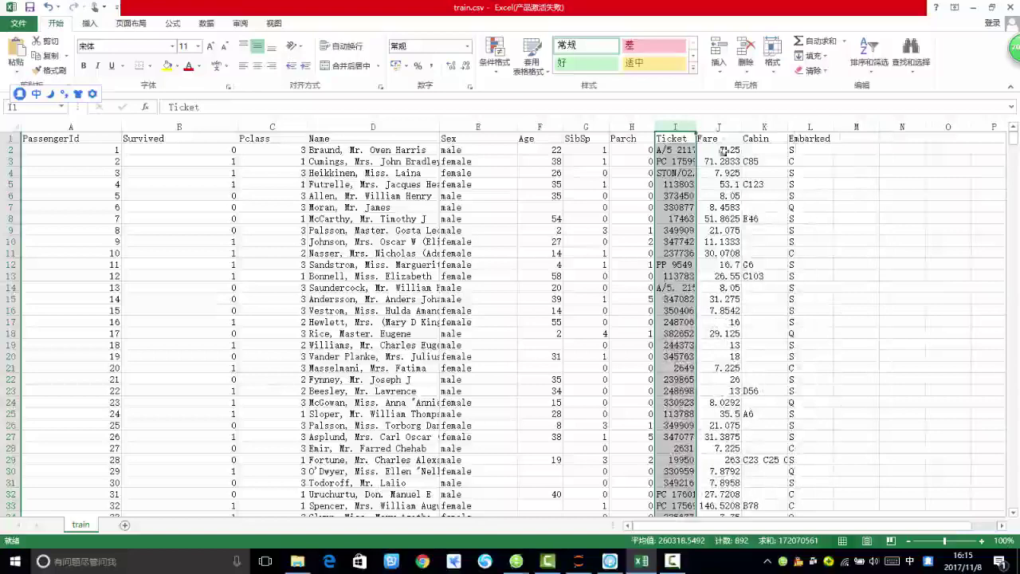
- Widen the Fare column and examine individual fares, including those in rows 2, 3, 28 and 33
drag(739, 122, 763, 122)
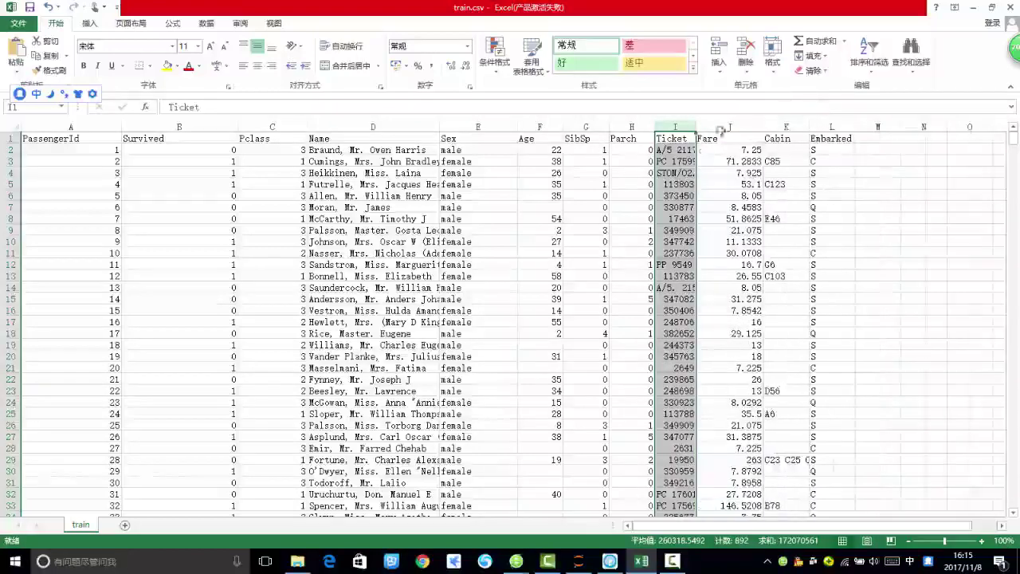
click(744, 122)
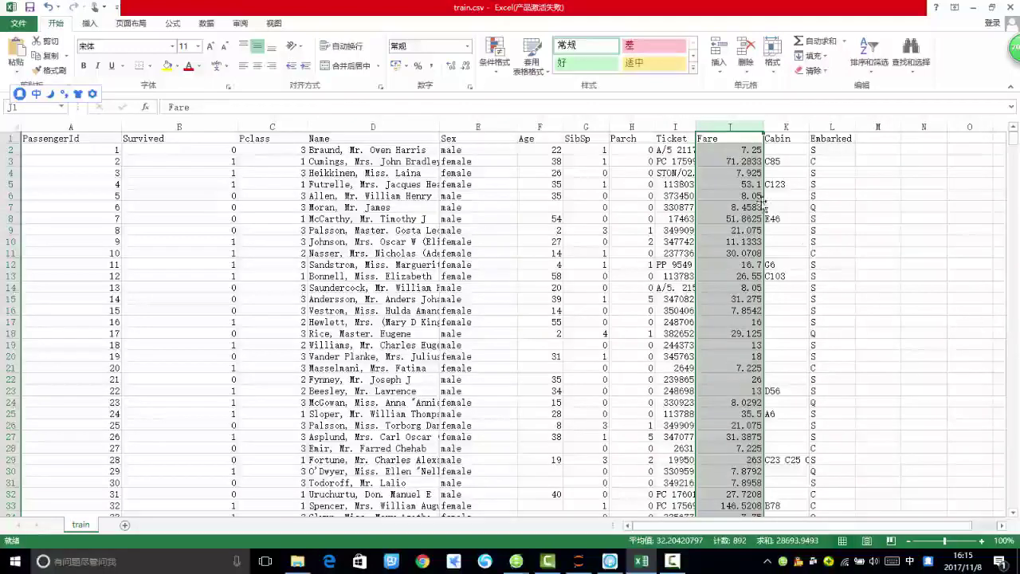
click(740, 161)
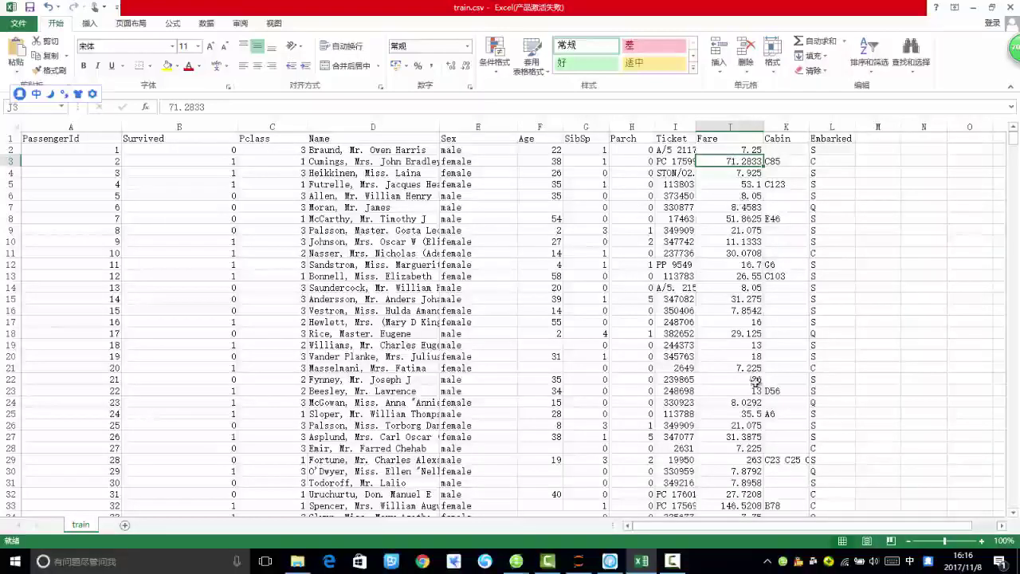
scroll(753, 394, down, 1)
scroll(741, 424, down, 1)
click(745, 436)
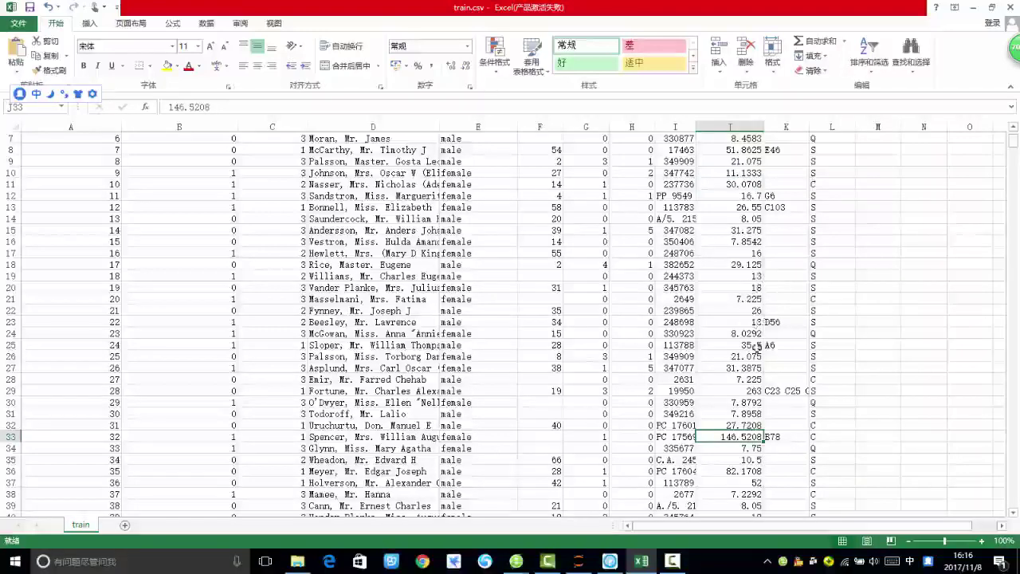
scroll(752, 335, up, 2)
click(747, 150)
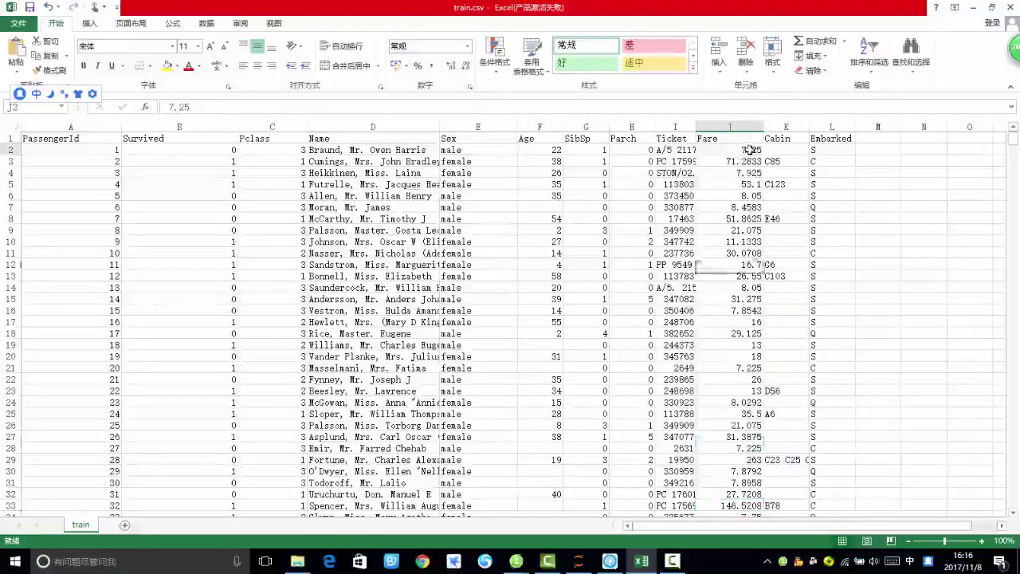
click(743, 449)
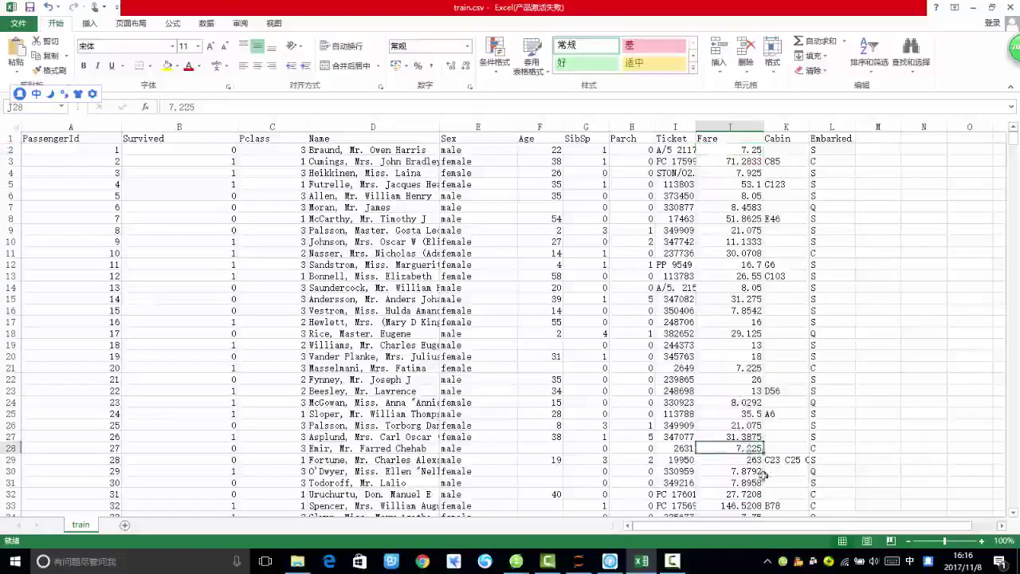
scroll(741, 456, down, 1)
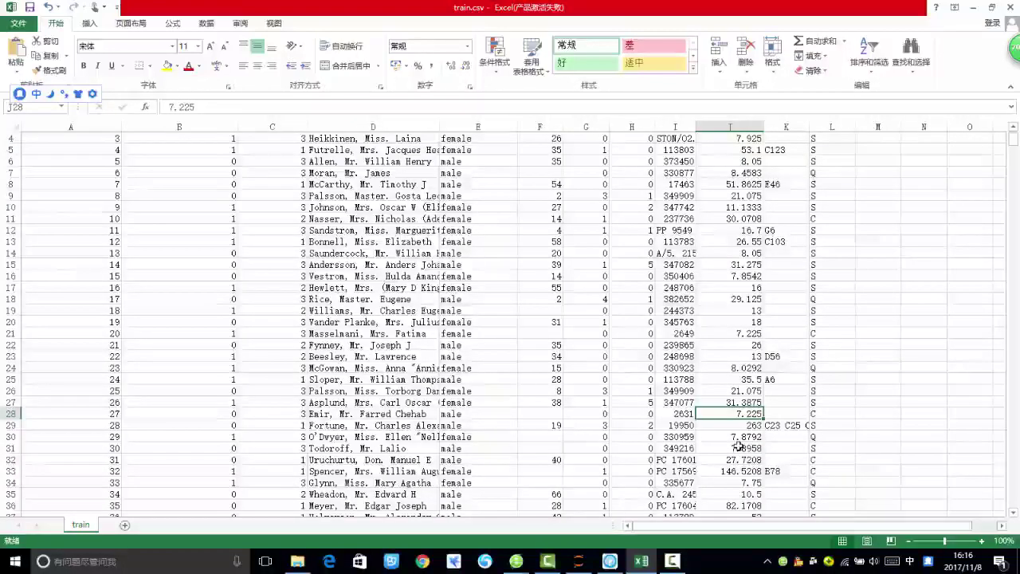
scroll(518, 189, up, 1)
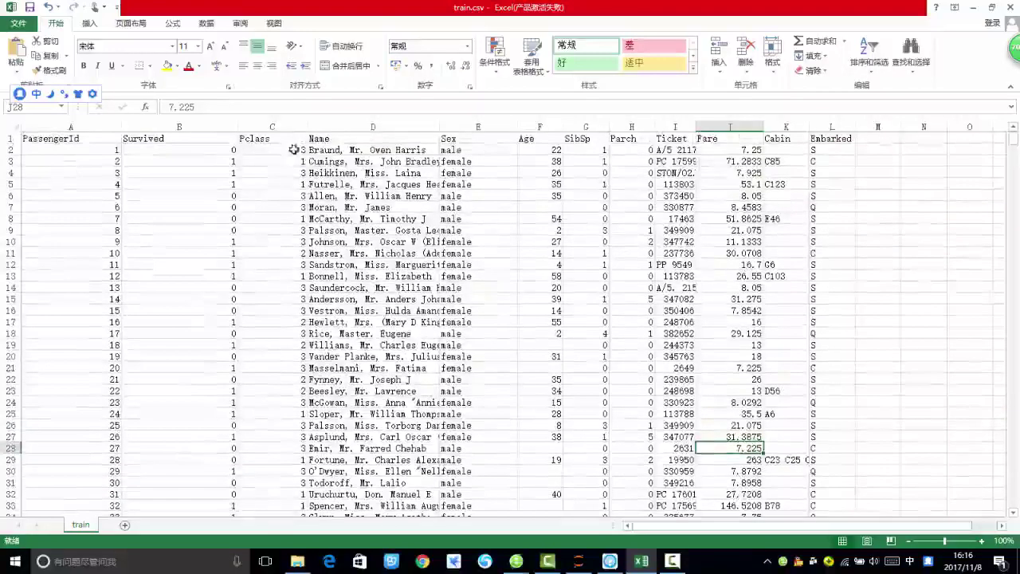
- Compare the Pclass and Fare values of the first passengers in rows 2 to 5
click(280, 149)
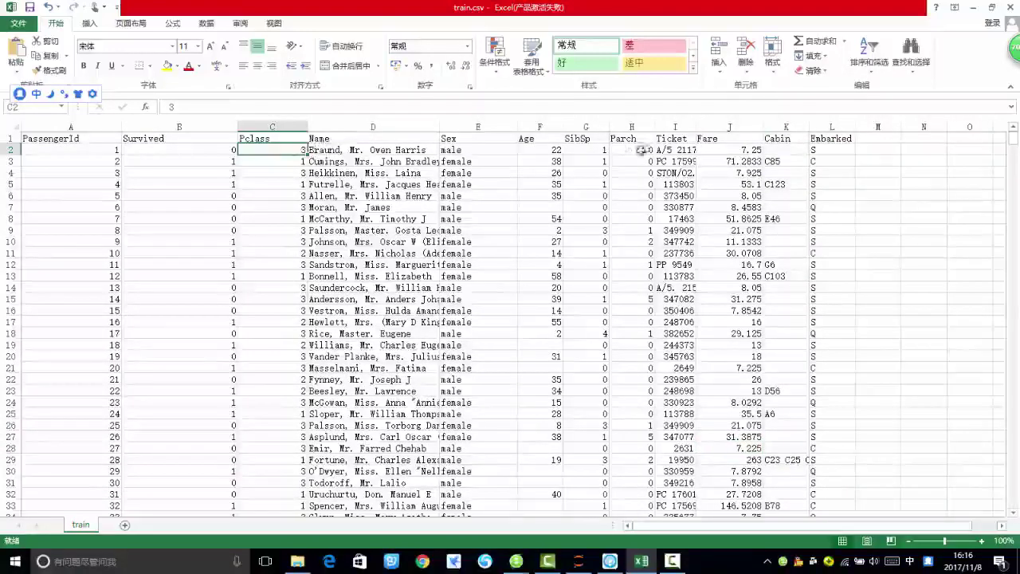
click(736, 149)
click(280, 161)
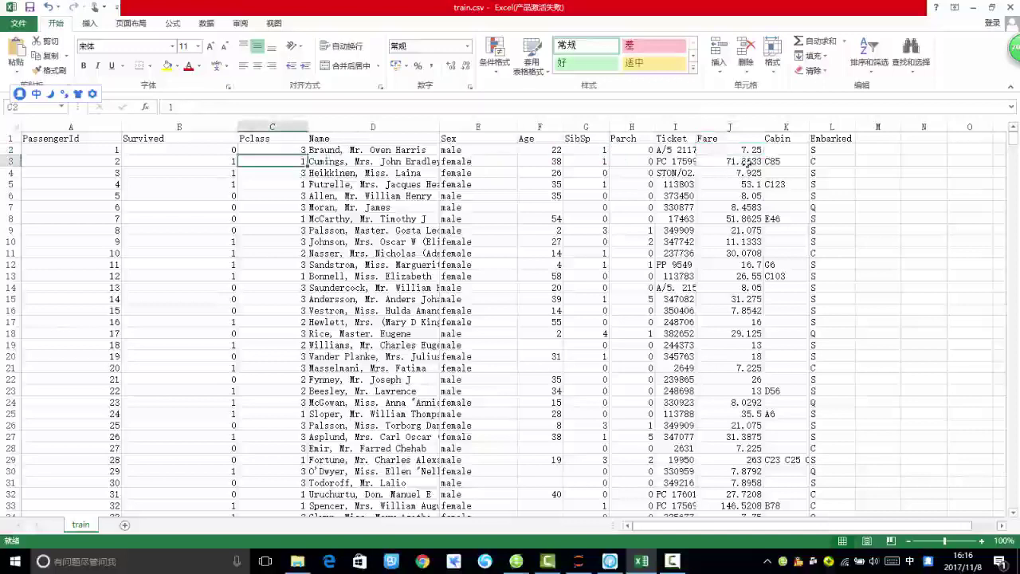
click(730, 161)
click(280, 172)
click(741, 173)
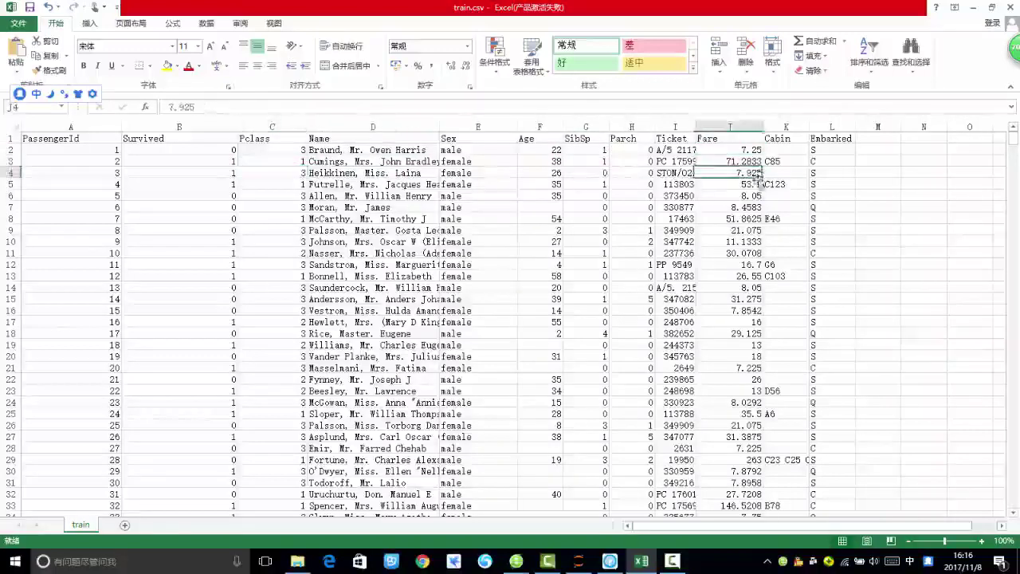
click(748, 185)
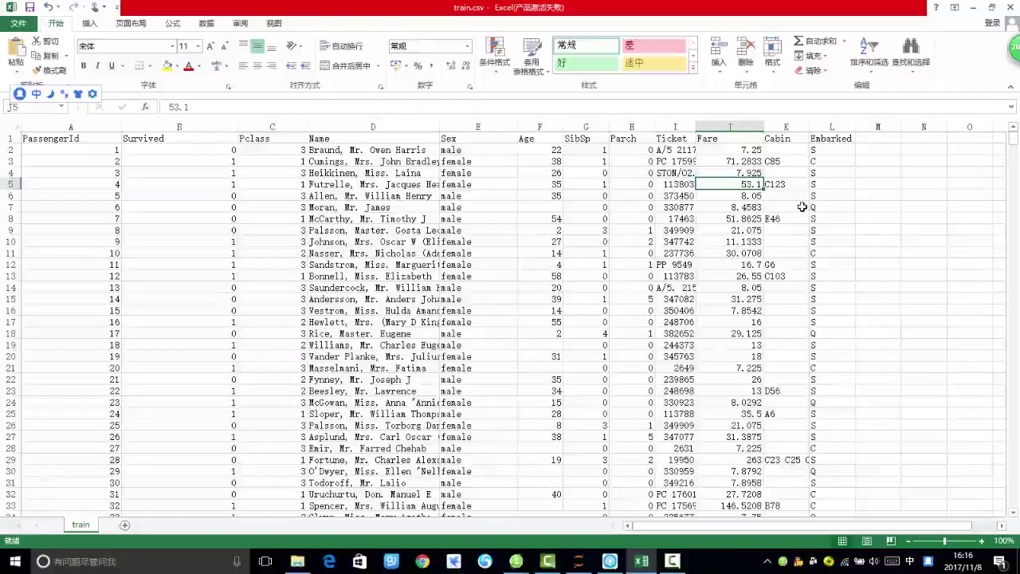
- Compare the Fare column with the neighbouring Cabin column by selecting each in turn
click(730, 127)
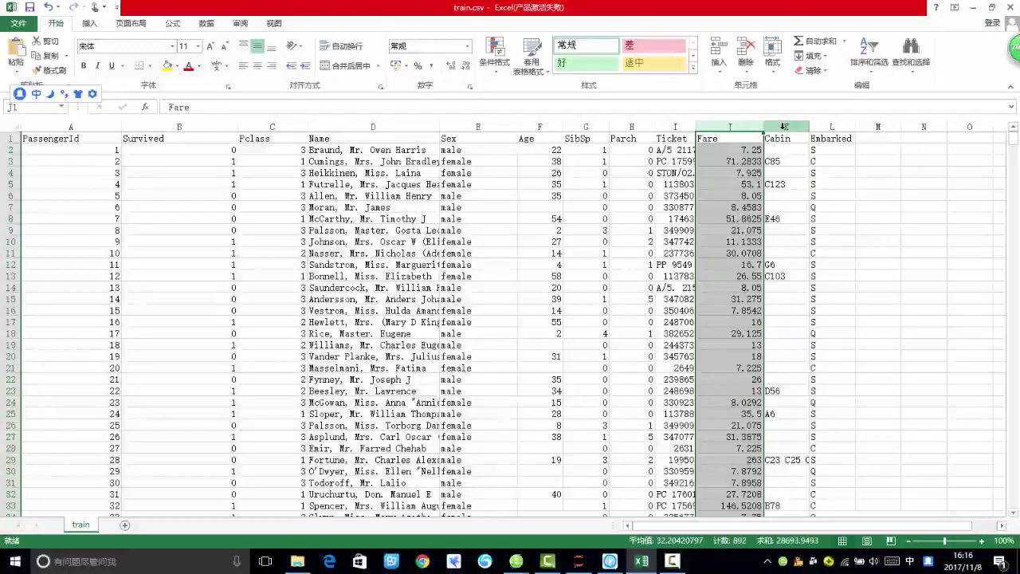
click(783, 126)
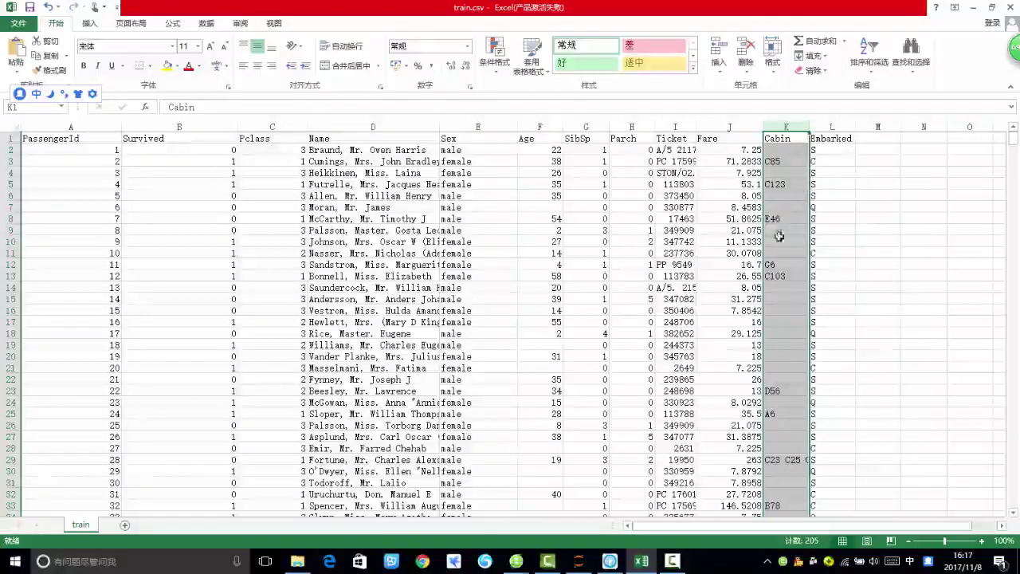
click(737, 123)
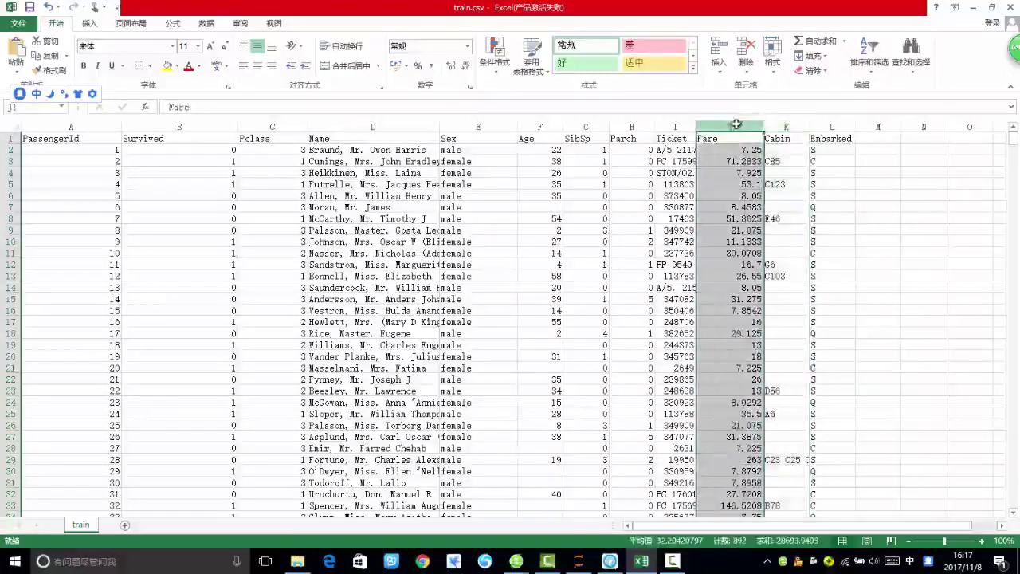
- Select the Cabin column and look through its rows for filled and missing cabin values
click(795, 126)
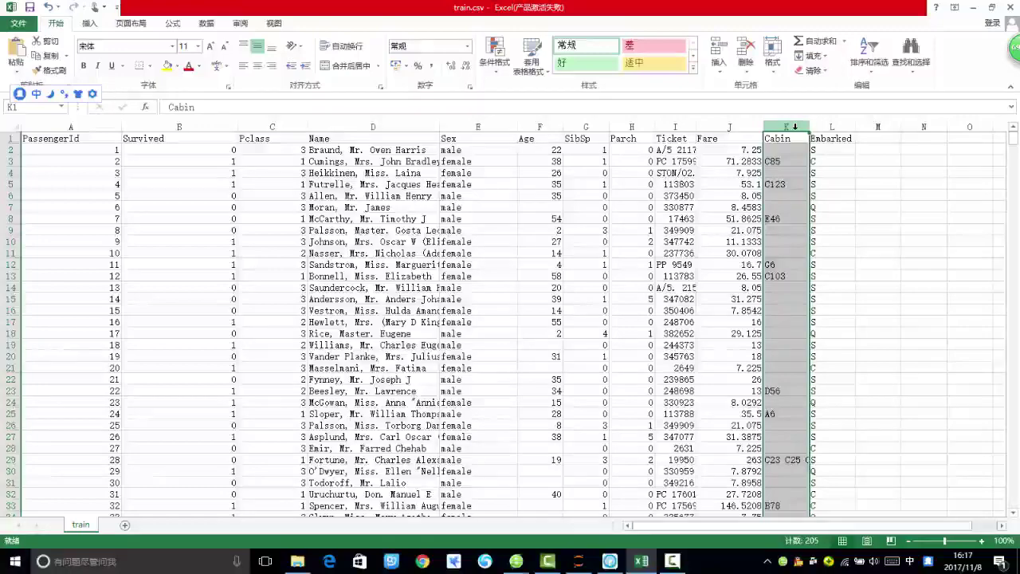
scroll(774, 205, down, 10)
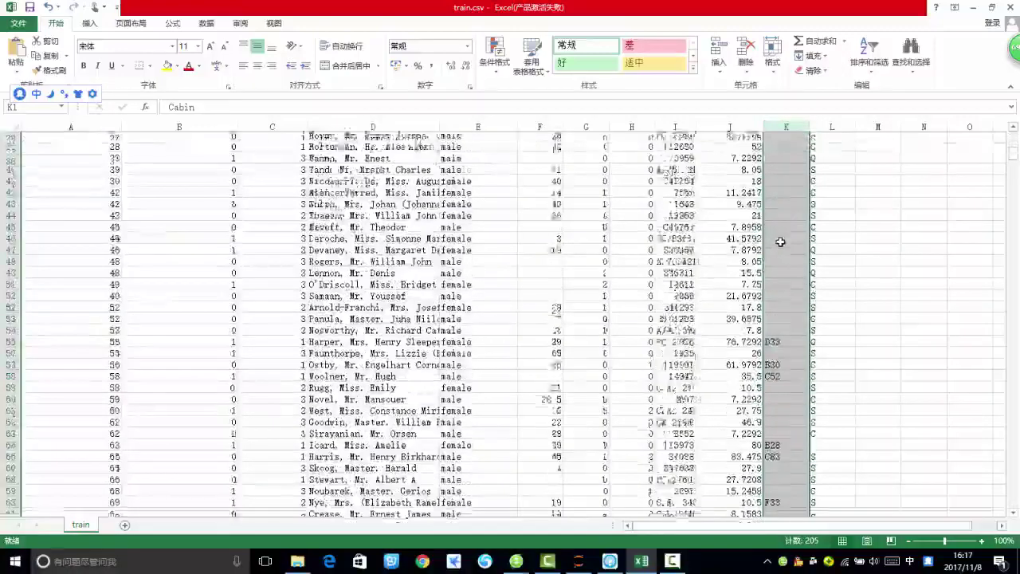
scroll(781, 242, up, 4)
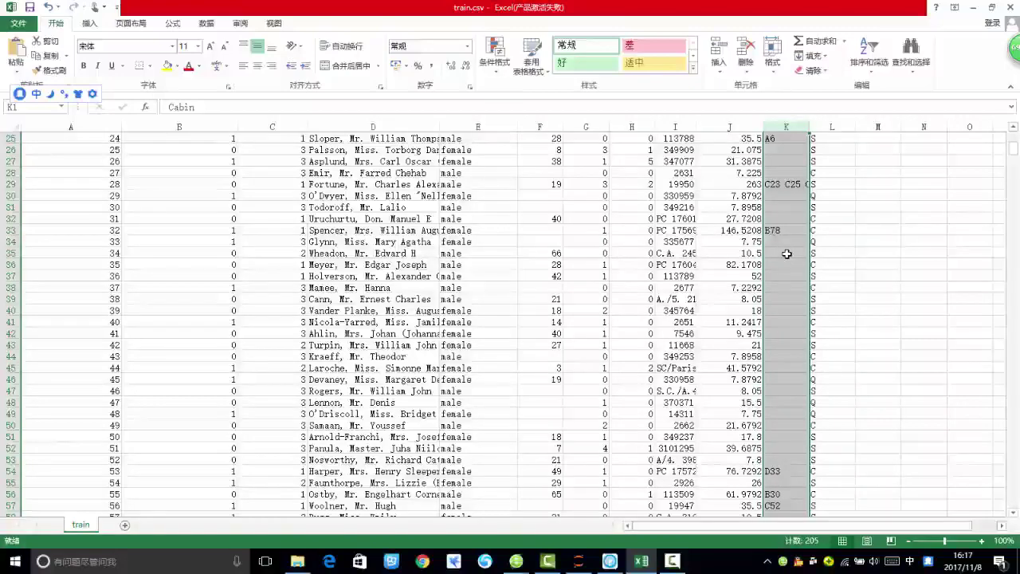
scroll(787, 253, up, 8)
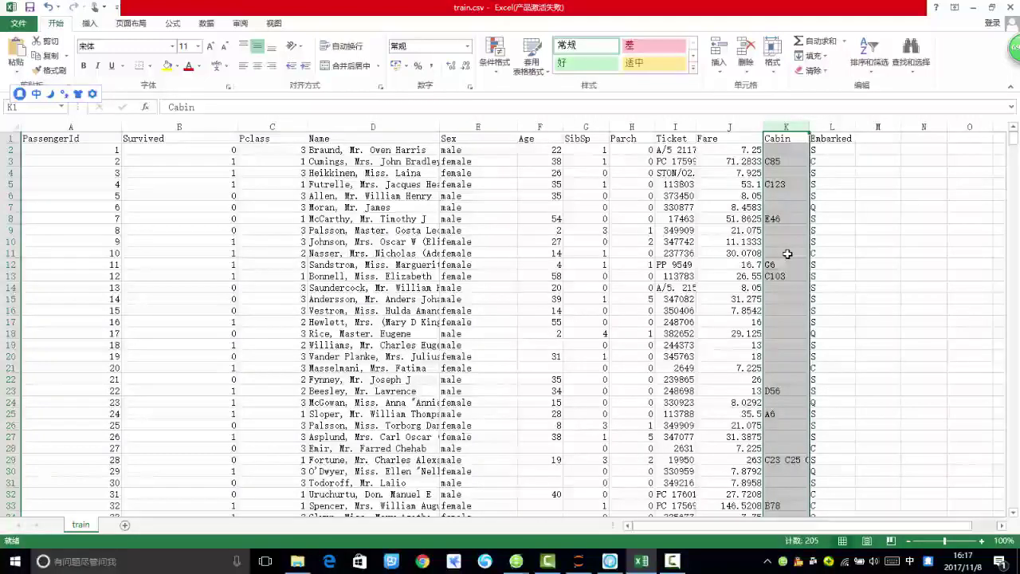
- Examine the Embarked column, checking it against the empty column M beside it and the Fare column
drag(809, 137, 832, 138)
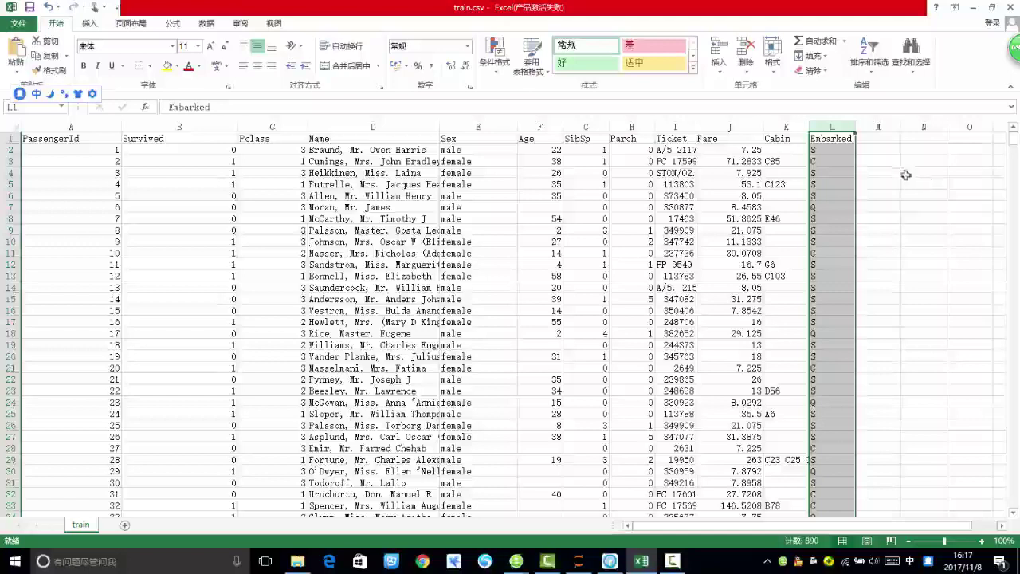
click(880, 121)
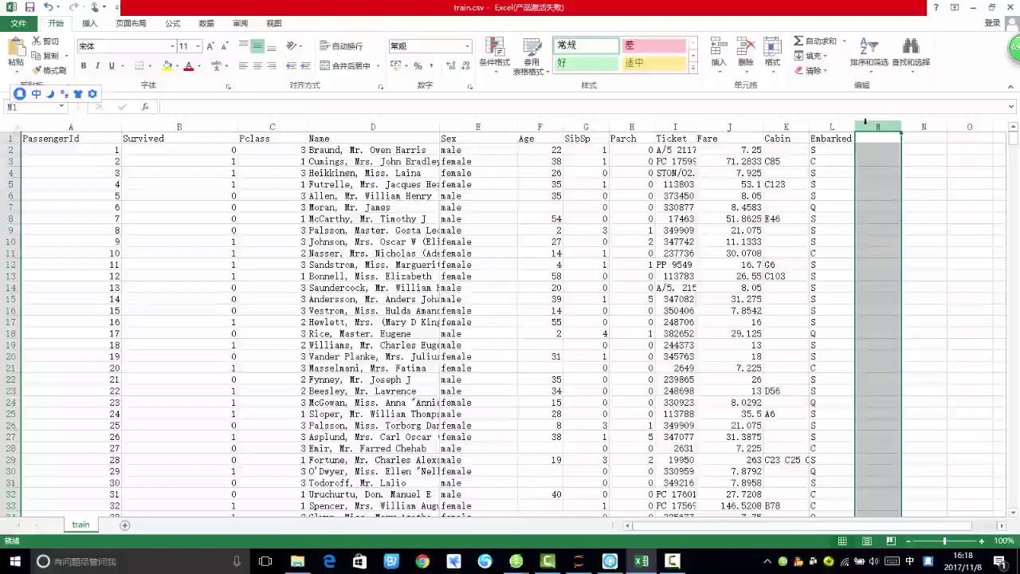
click(832, 126)
click(878, 127)
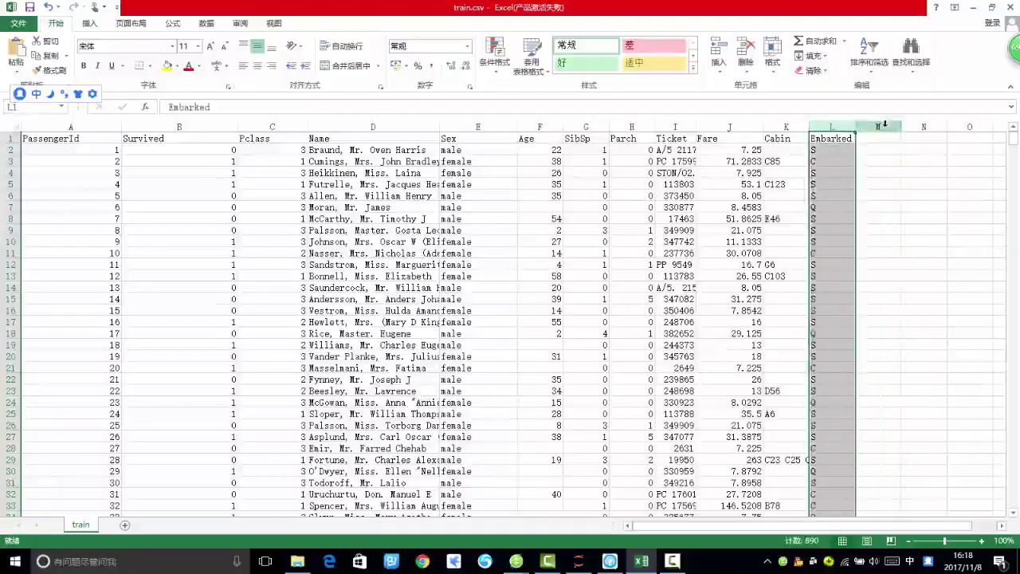
click(833, 127)
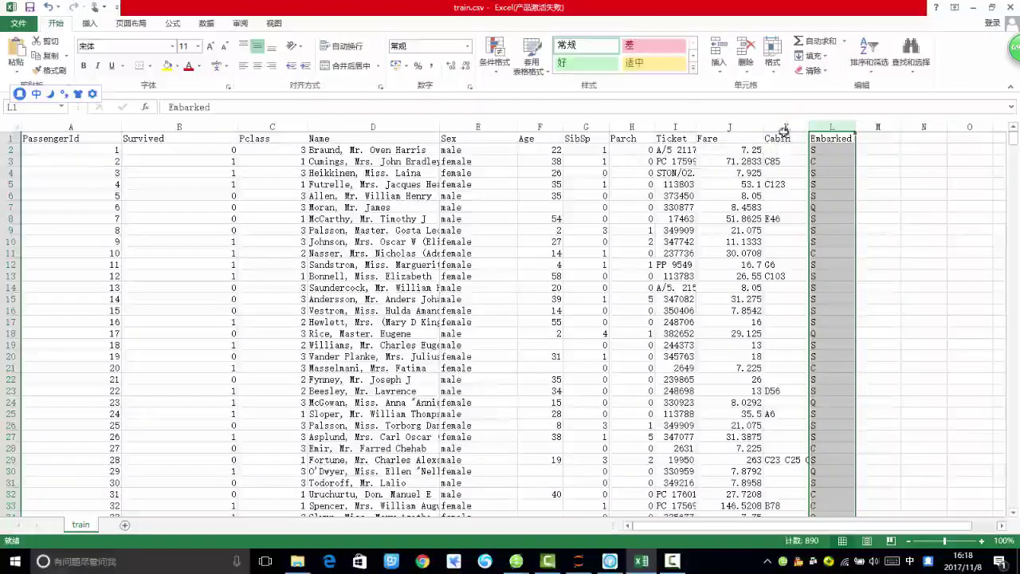
drag(786, 126, 722, 126)
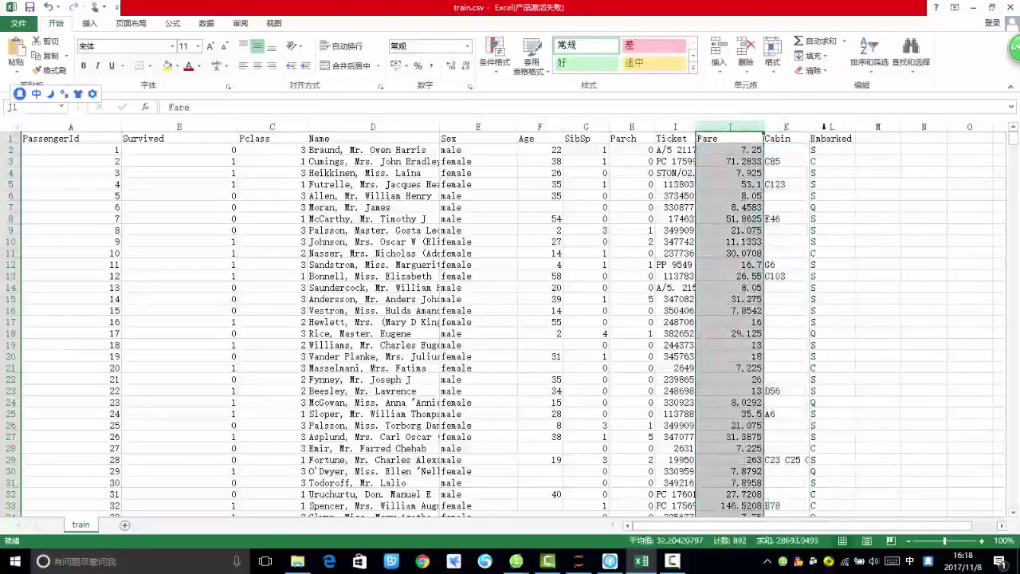
click(829, 128)
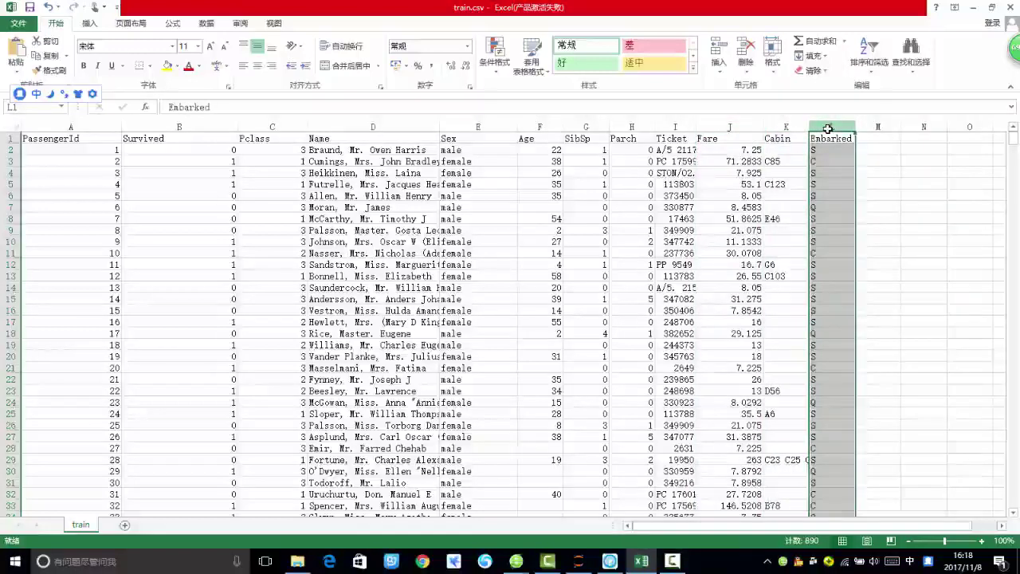